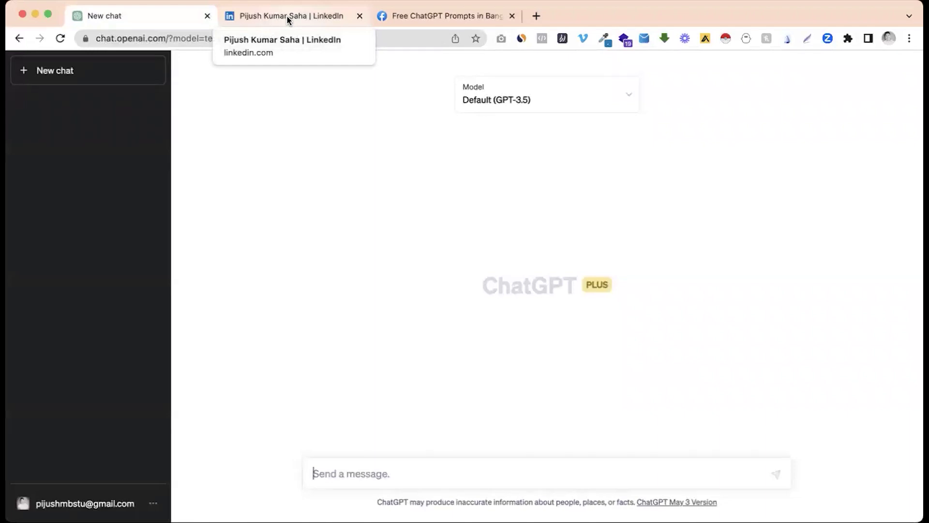
In a new chat, type a prompt for next week's creative B2B social calendar on automating marketing to win customers.
{"action": "left_click", "coordinate": [158, 12]}
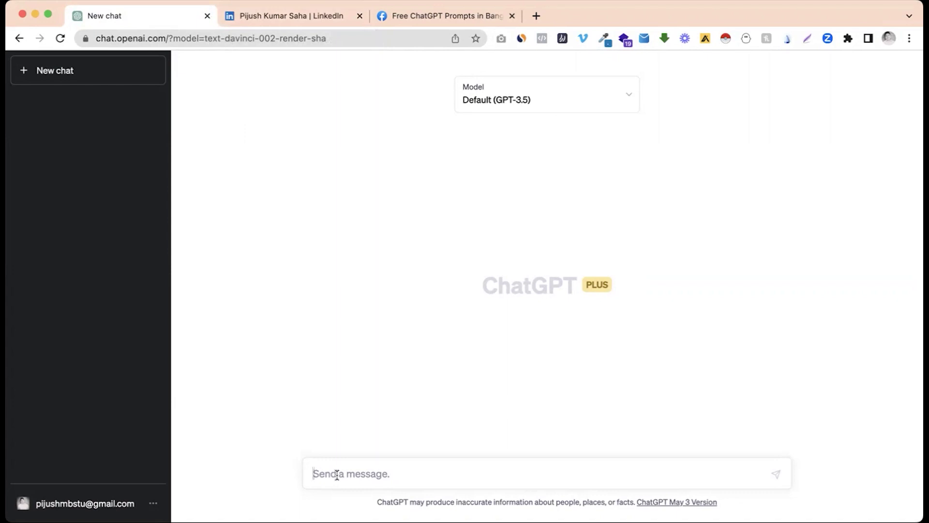
{"action": "type", "text": "Generate a creative social media content calendar for the next week for our "}
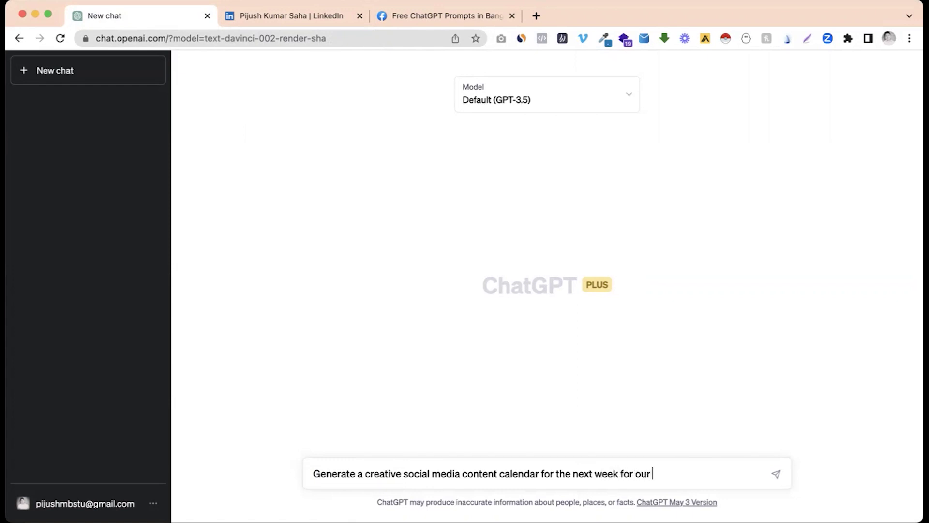
{"action": "type", "text": "B2B"}
{"action": "type", "text": "marketing "}
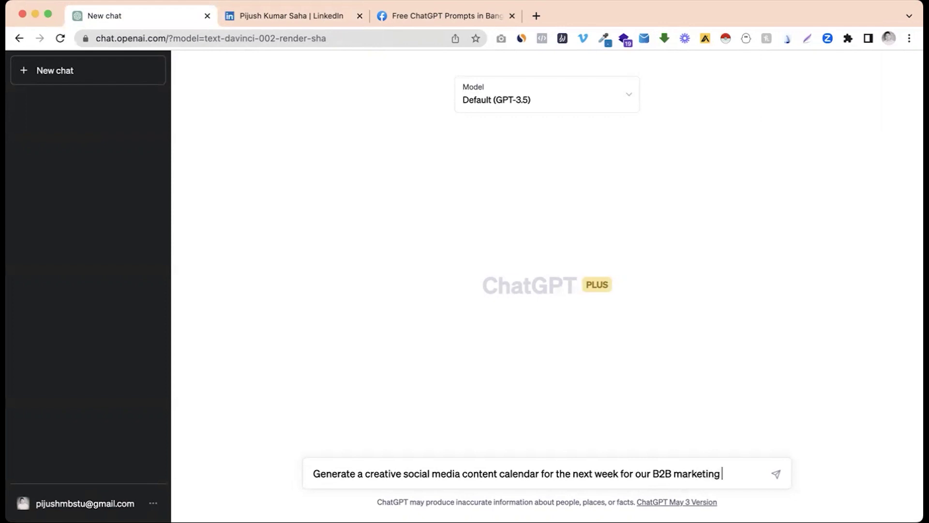
{"action": "type", "text": "automation so"}
{"action": "key", "text": "BackSpace"}
{"action": "type", "text": "softe"}
{"action": "key", "text": "BackSpace"}
{"action": "type", "text": "ware company"}
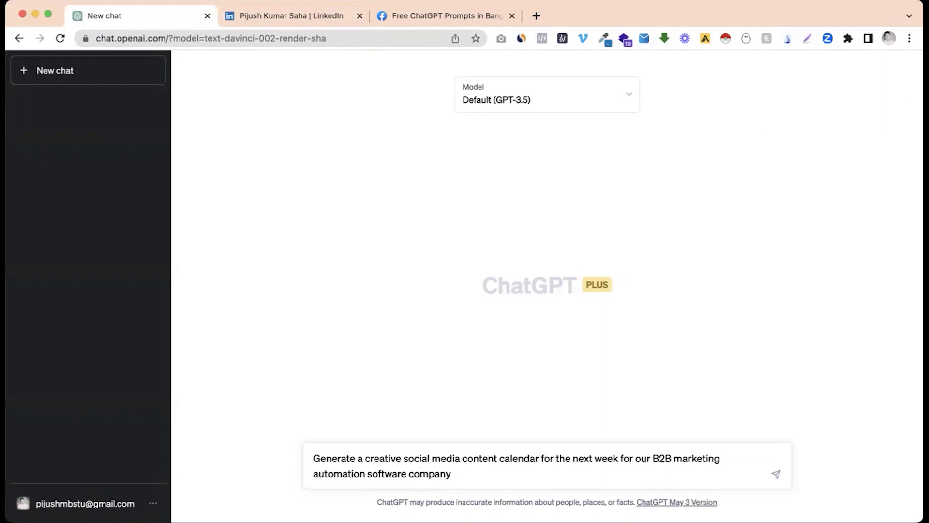
{"action": "type", "text": " on how companie"}
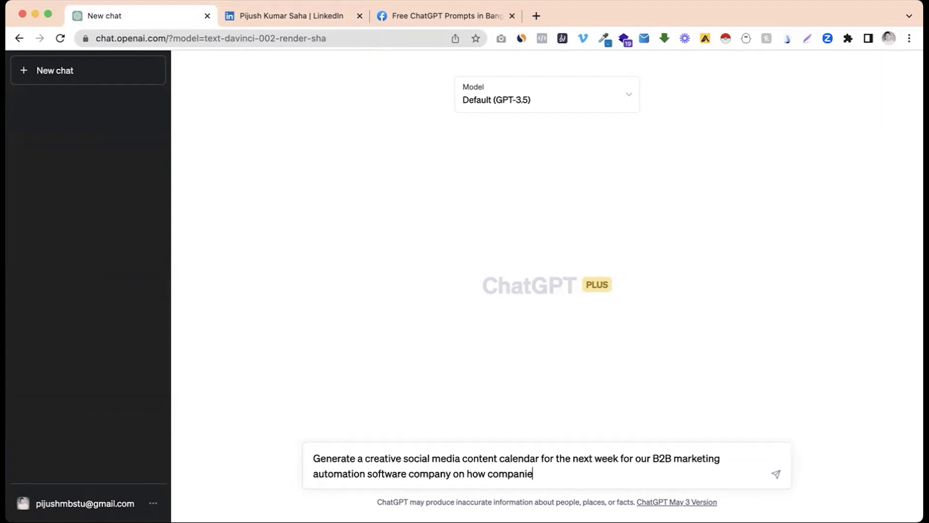
{"action": "type", "text": "s can automate their"}
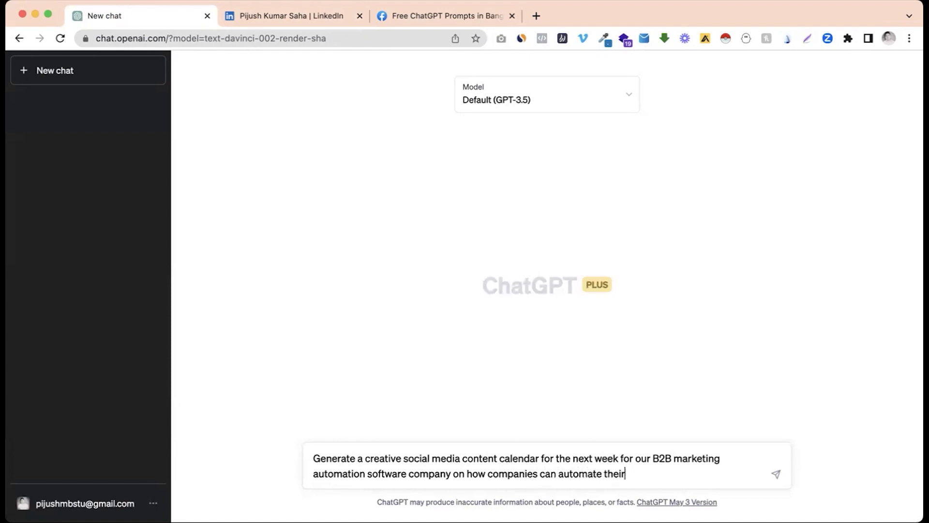
{"action": "type", "text": " marketing with ou"}
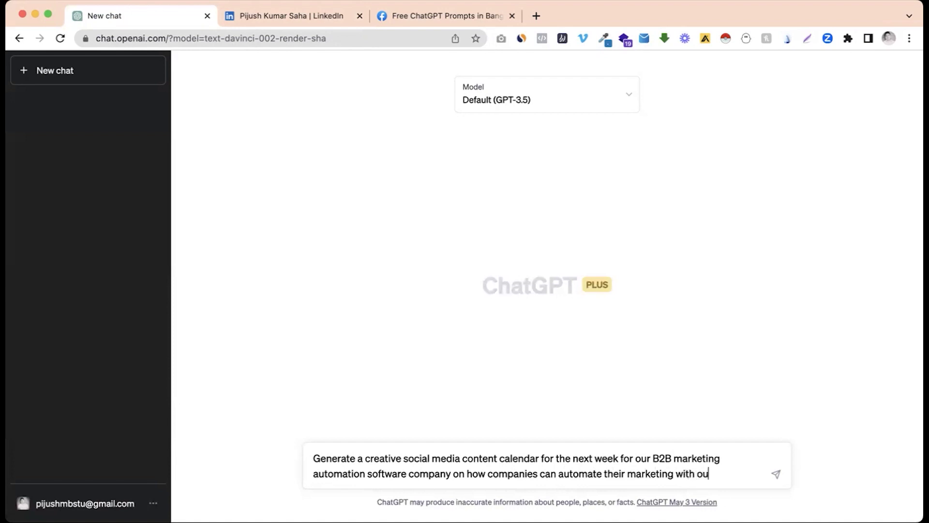
{"action": "type", "text": "r tool to get mo"}
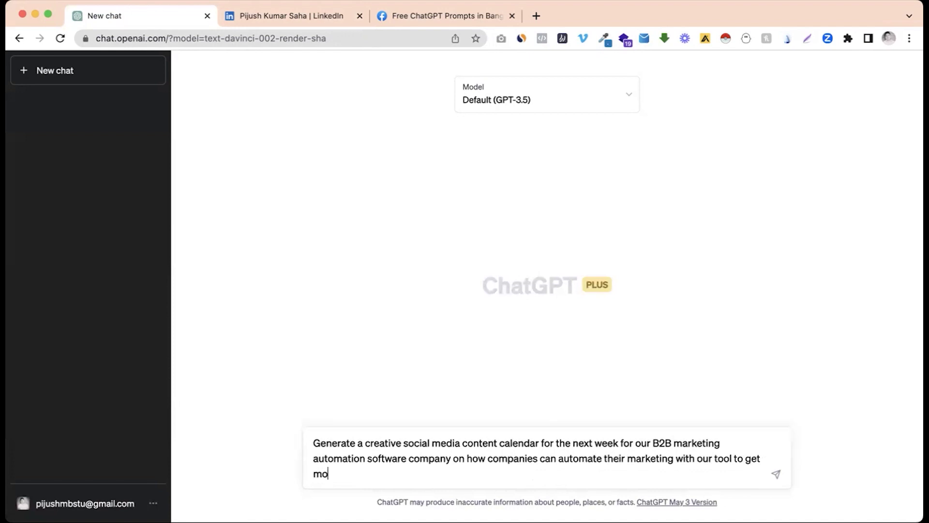
{"action": "type", "text": "re customers."}
{"action": "left_click_drag", "start_coordinate": [541, 442], "coordinate": [585, 442]}
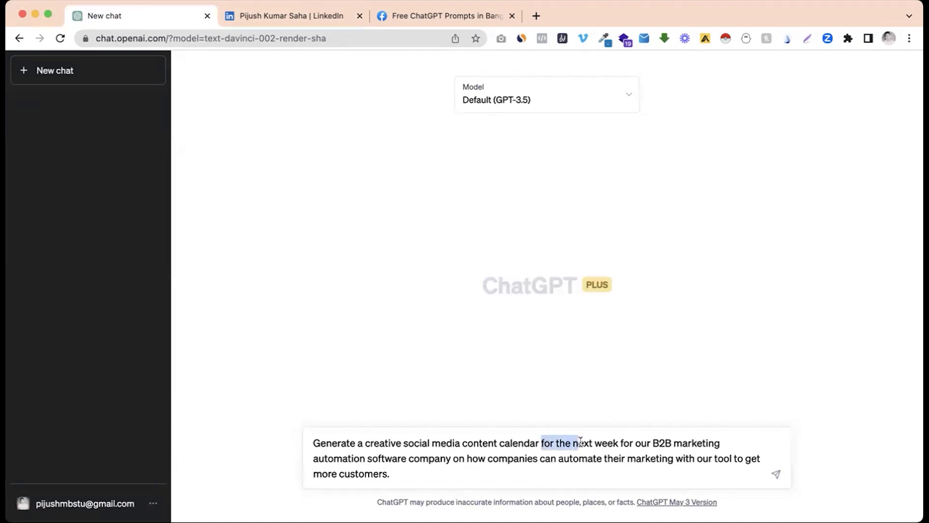
{"action": "left_click", "coordinate": [653, 443]}
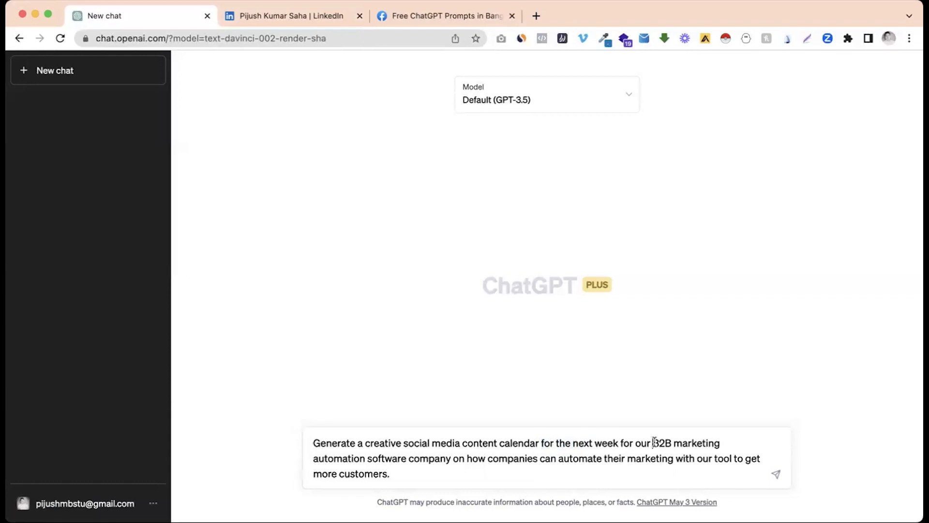
{"action": "left_click", "coordinate": [451, 458], "text": "shift"}
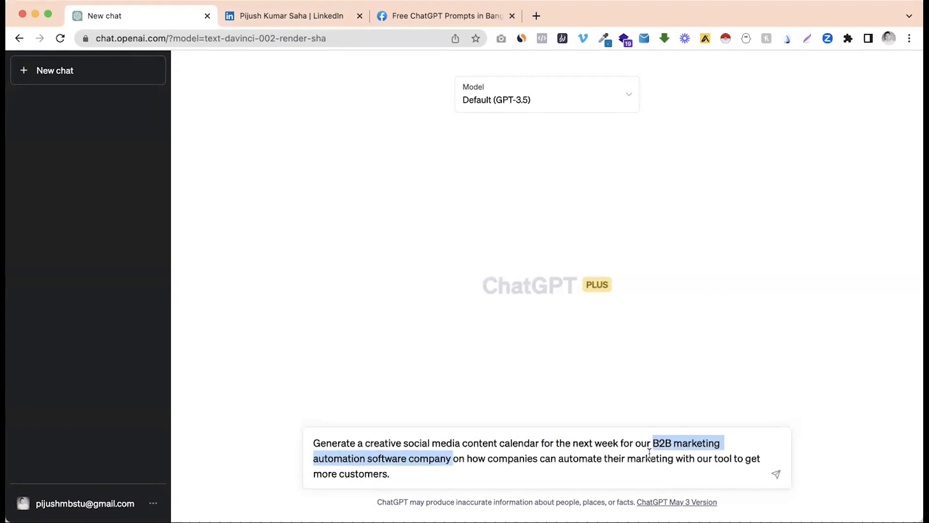
{"action": "left_click", "coordinate": [702, 468]}
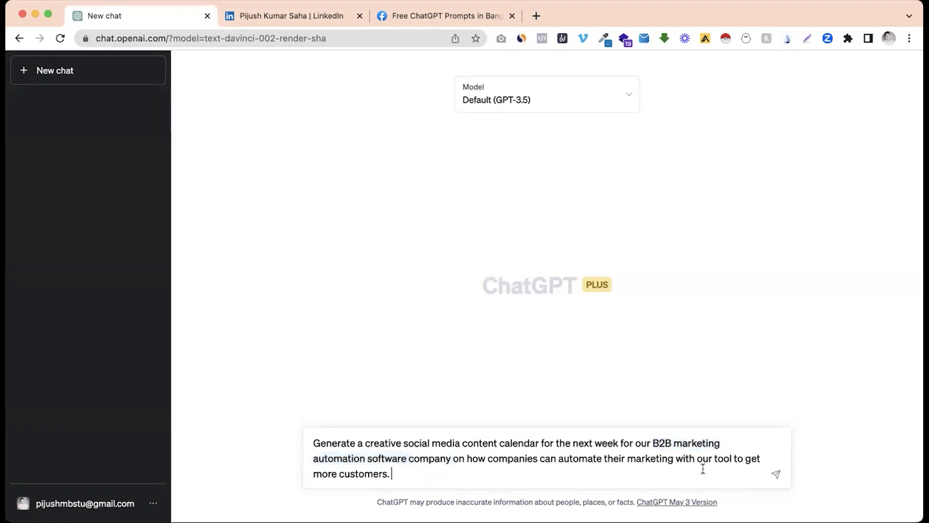
{"action": "left_click_drag", "start_coordinate": [697, 459], "coordinate": [731, 460]}
{"action": "left_click", "coordinate": [633, 460]}
{"action": "left_click", "coordinate": [551, 459]}
{"action": "key", "text": "Return"}
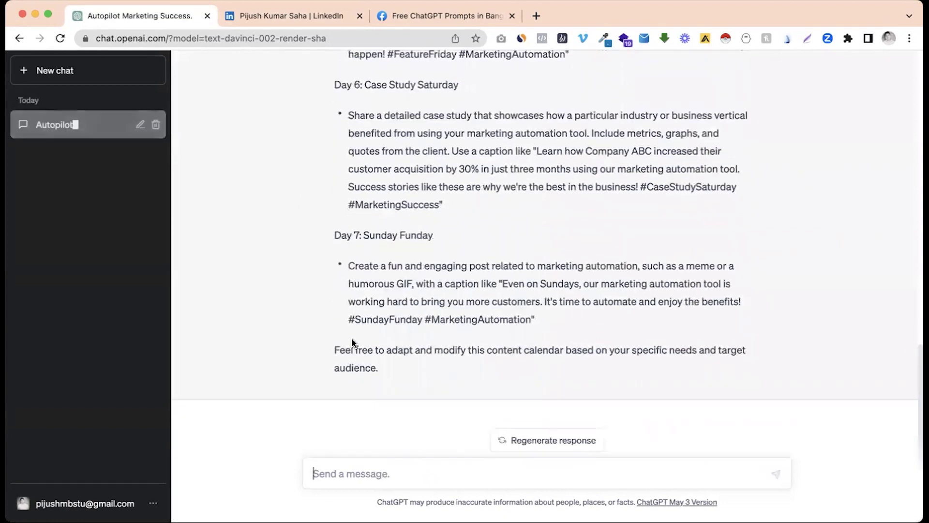
Scroll through ChatGPT's seven-day calendar reply, from Motivational Monday to Sunday Funday.
{"action": "scroll", "coordinate": [353, 343], "scroll_direction": "up", "scroll_amount": 20}
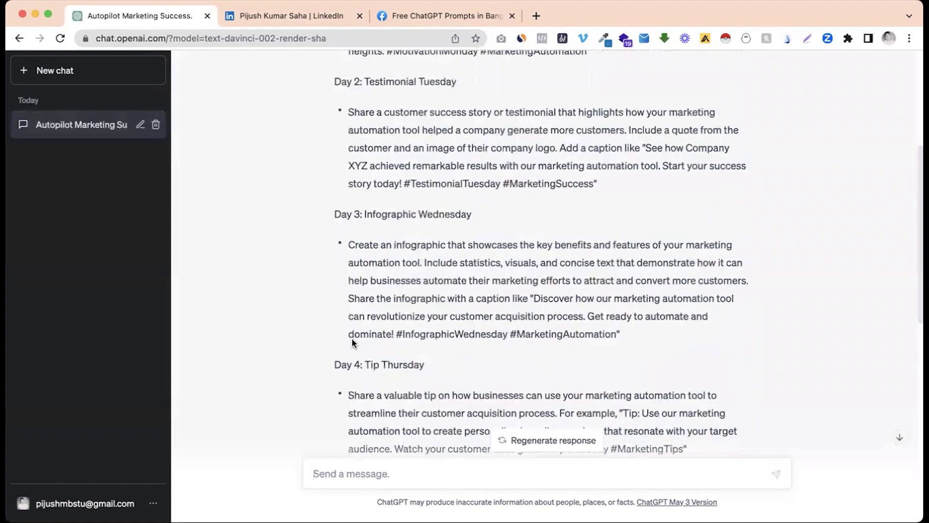
{"action": "scroll", "coordinate": [352, 343], "scroll_direction": "up", "scroll_amount": 4}
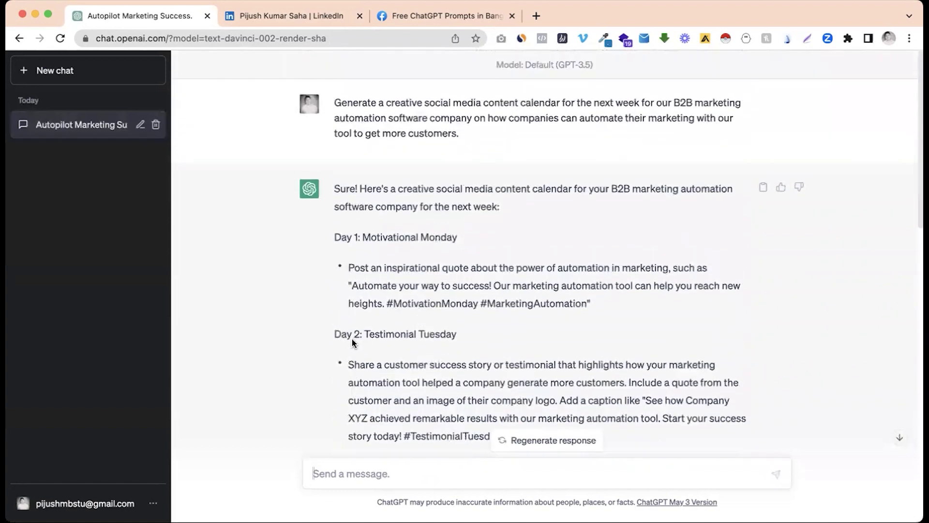
{"action": "scroll", "coordinate": [352, 334], "scroll_direction": "down", "scroll_amount": 3}
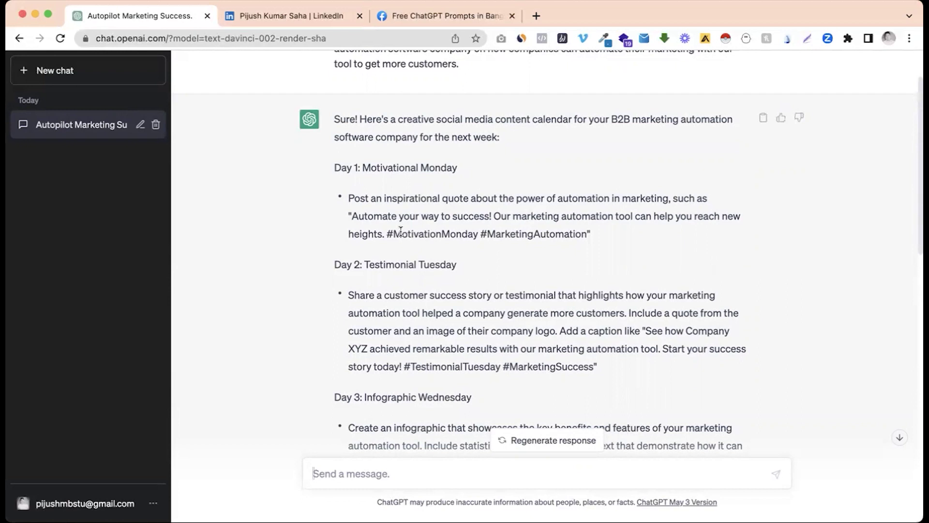
{"action": "left_click_drag", "start_coordinate": [395, 216], "coordinate": [456, 226]}
{"action": "left_click", "coordinate": [455, 226]}
{"action": "scroll", "coordinate": [424, 233], "scroll_direction": "down", "scroll_amount": 3}
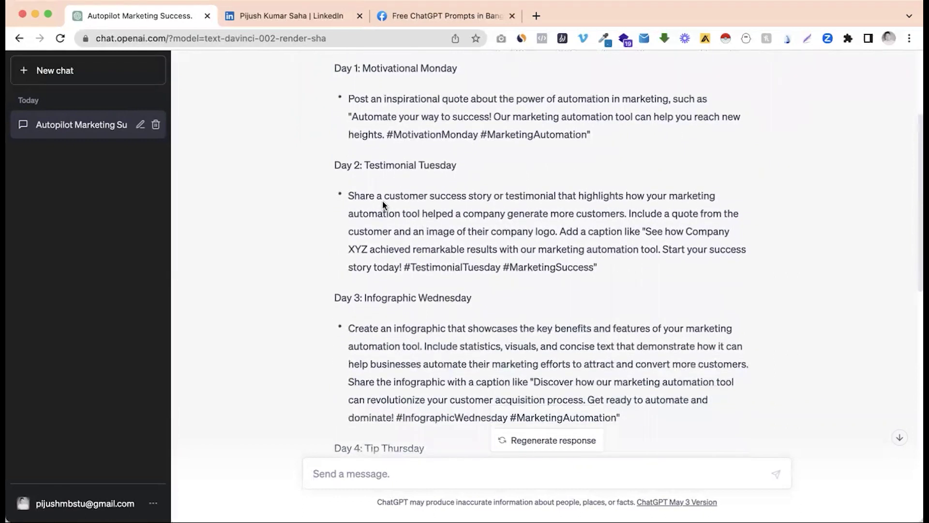
{"action": "left_click_drag", "start_coordinate": [394, 195], "coordinate": [483, 248]}
{"action": "scroll", "coordinate": [460, 237], "scroll_direction": "down", "scroll_amount": 2}
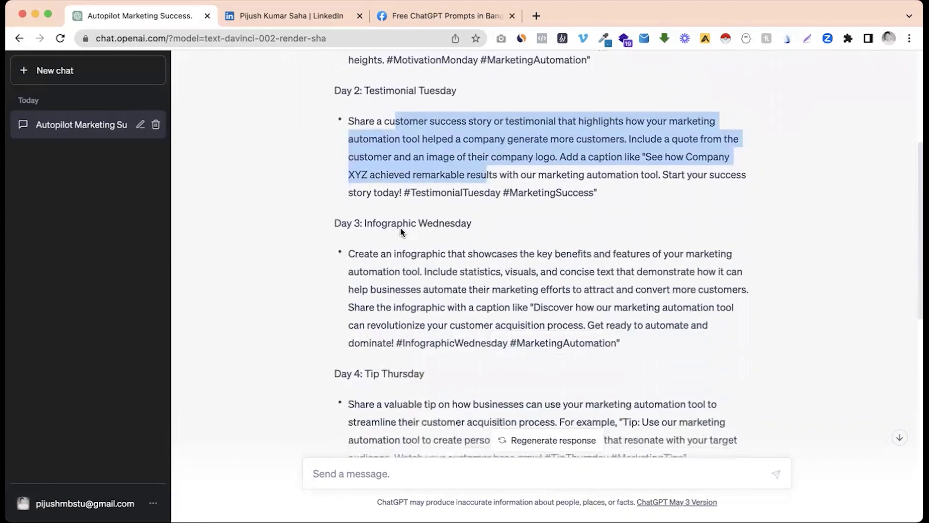
{"action": "left_click", "coordinate": [387, 223]}
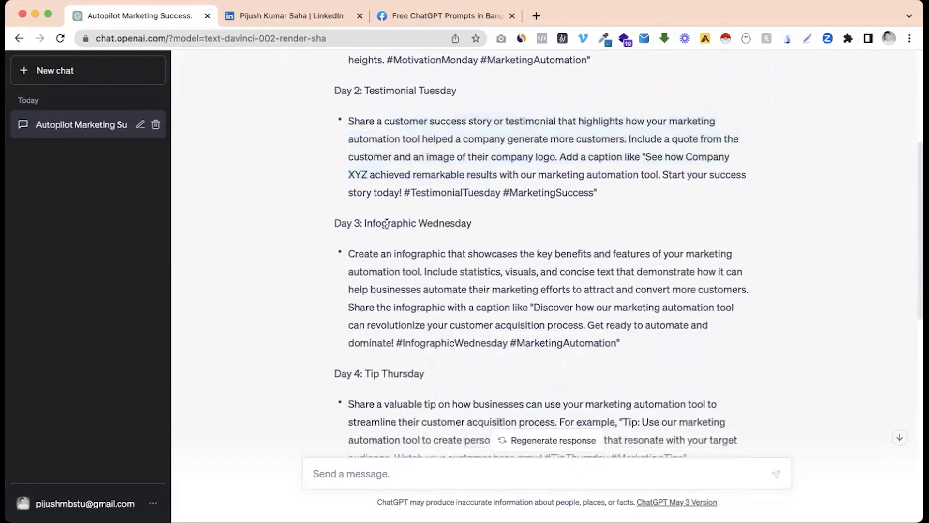
{"action": "scroll", "coordinate": [386, 223], "scroll_direction": "down", "scroll_amount": 3}
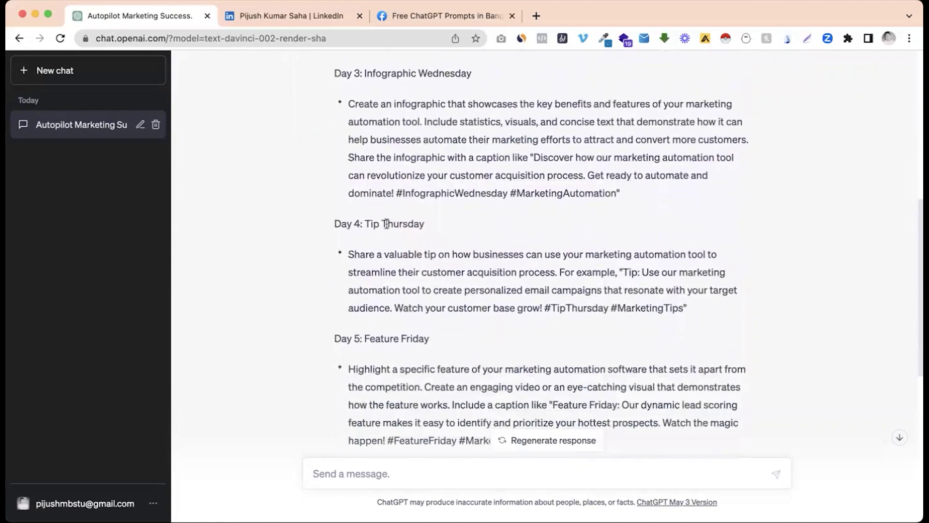
{"action": "scroll", "coordinate": [521, 222], "scroll_direction": "down", "scroll_amount": 1}
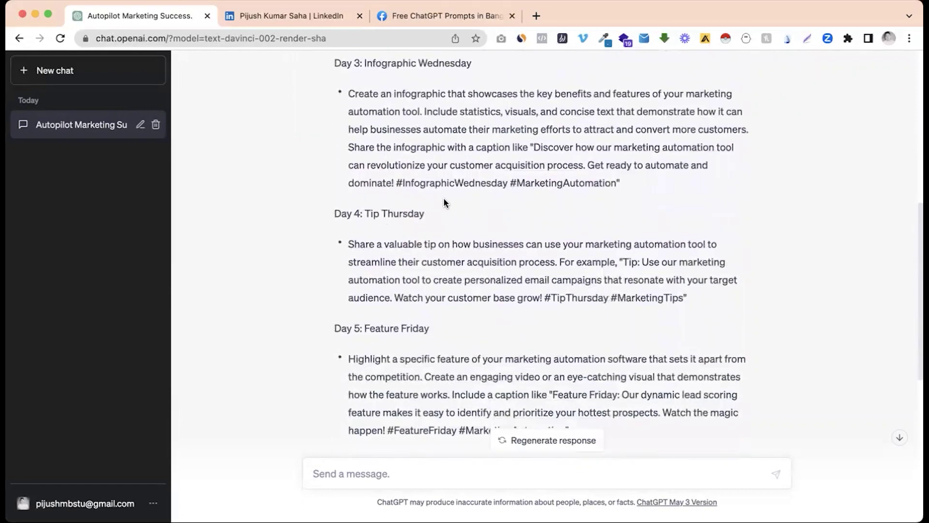
{"action": "scroll", "coordinate": [401, 209], "scroll_direction": "down", "scroll_amount": 2}
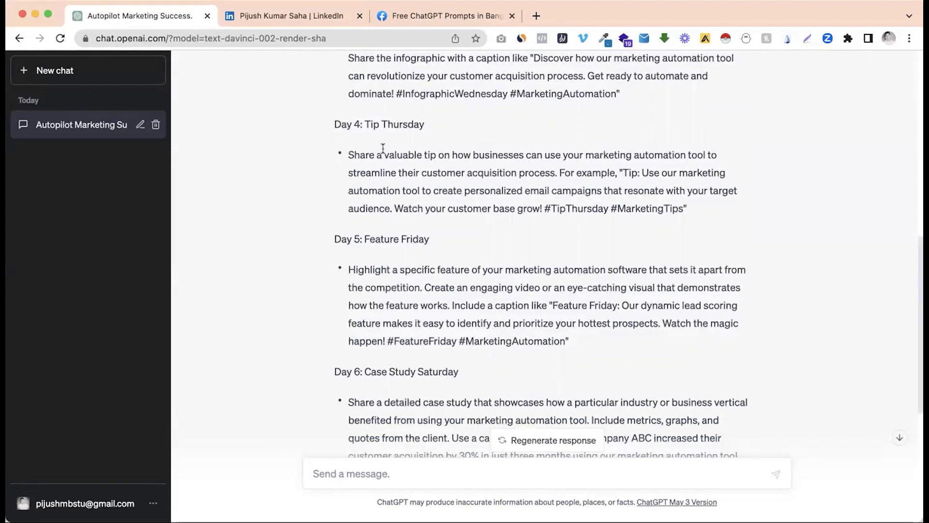
{"action": "scroll", "coordinate": [383, 148], "scroll_direction": "down", "scroll_amount": 3}
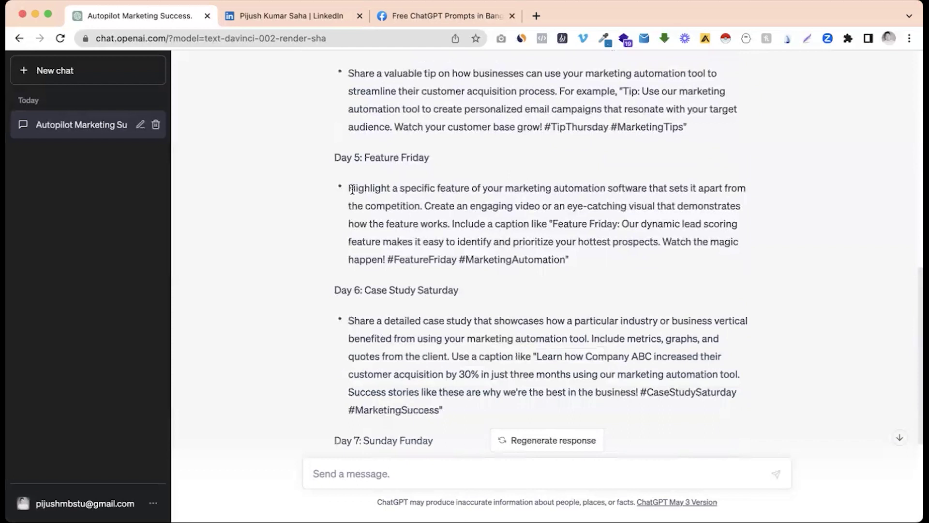
{"action": "left_click_drag", "start_coordinate": [350, 188], "coordinate": [464, 233]}
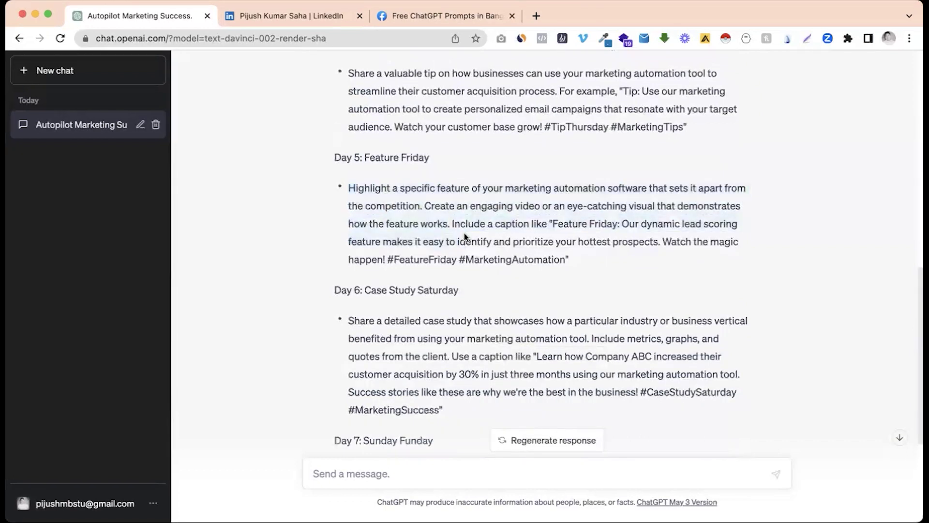
{"action": "left_click", "coordinate": [463, 233]}
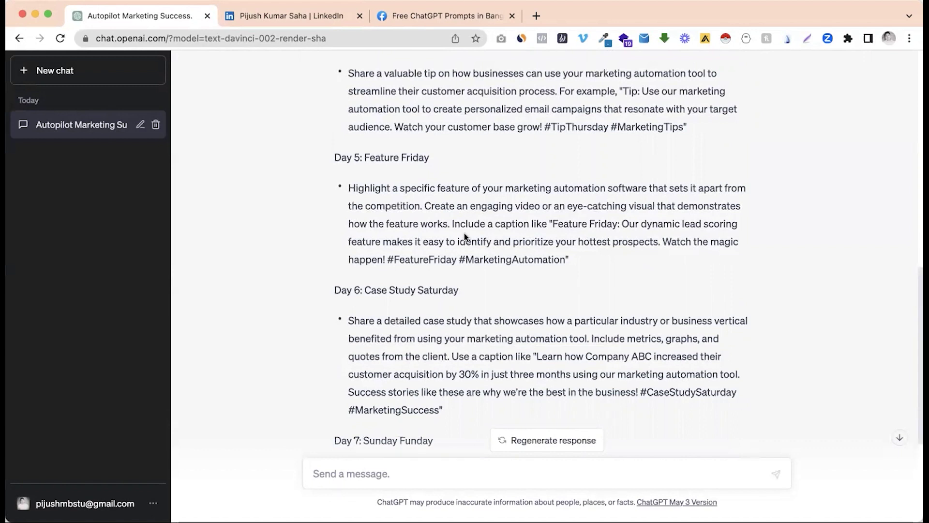
{"action": "scroll", "coordinate": [464, 234], "scroll_direction": "down", "scroll_amount": 3}
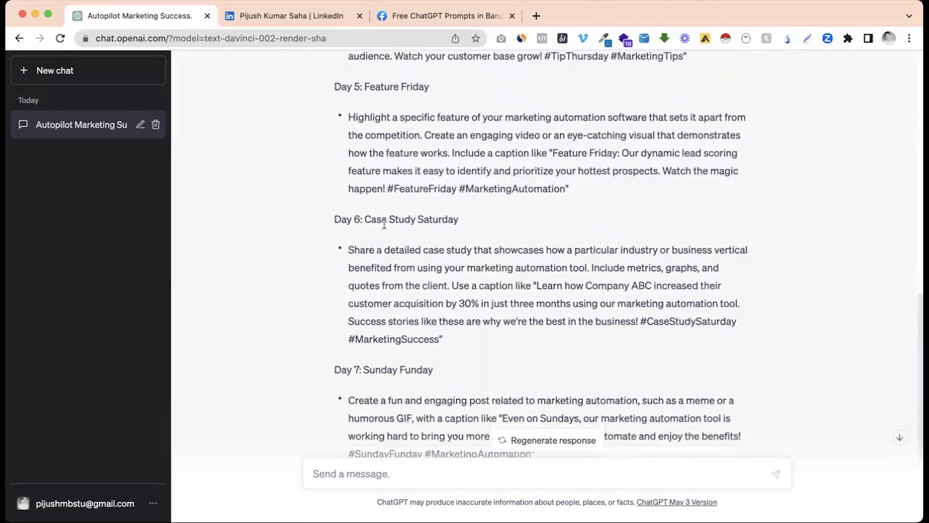
{"action": "scroll", "coordinate": [385, 268], "scroll_direction": "down", "scroll_amount": 2}
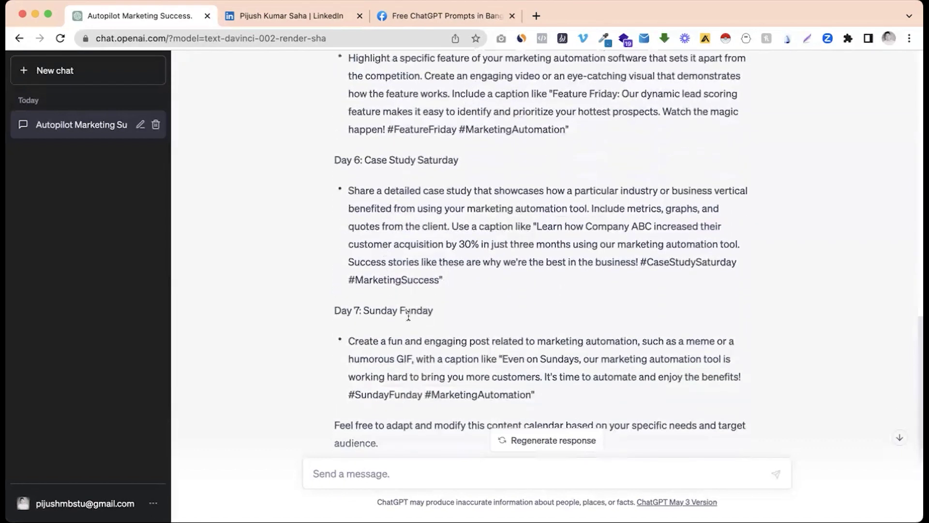
{"action": "scroll", "coordinate": [405, 307], "scroll_direction": "down", "scroll_amount": 1}
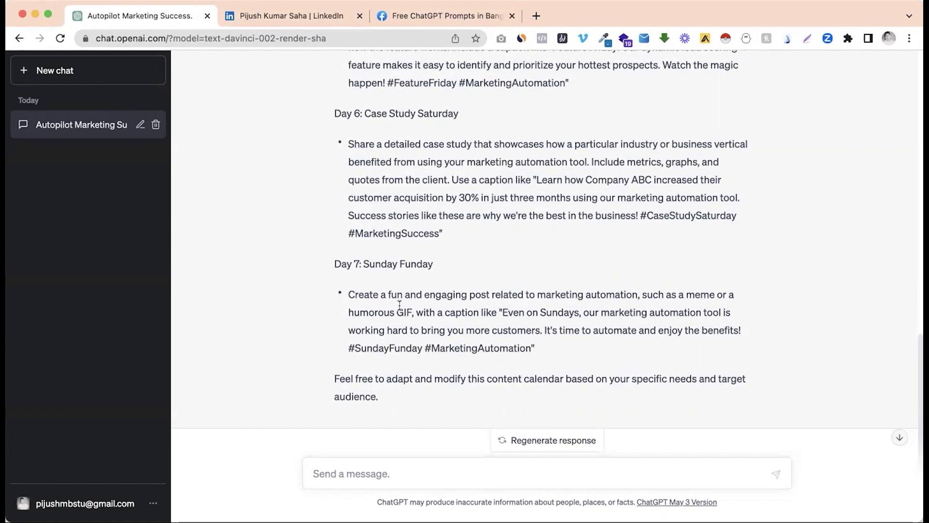
{"action": "left_click", "coordinate": [426, 21]}
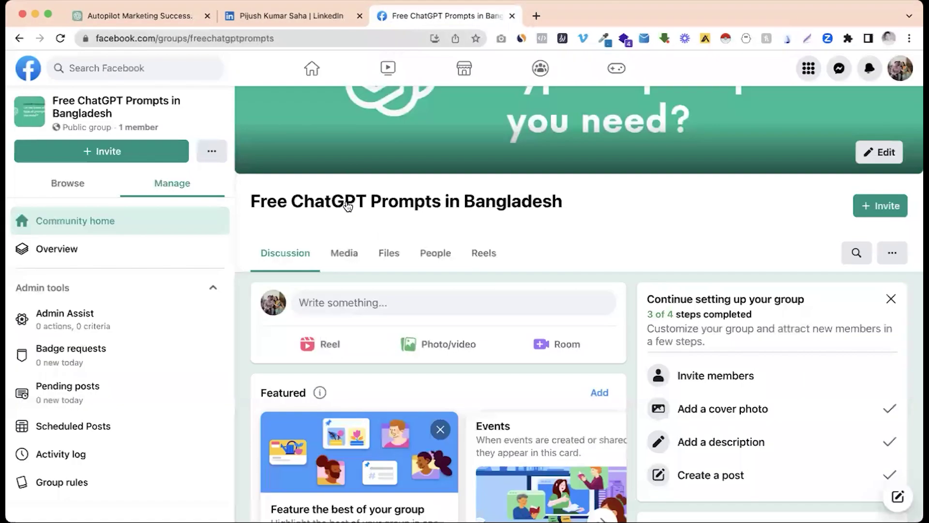
{"action": "left_click", "coordinate": [166, 17]}
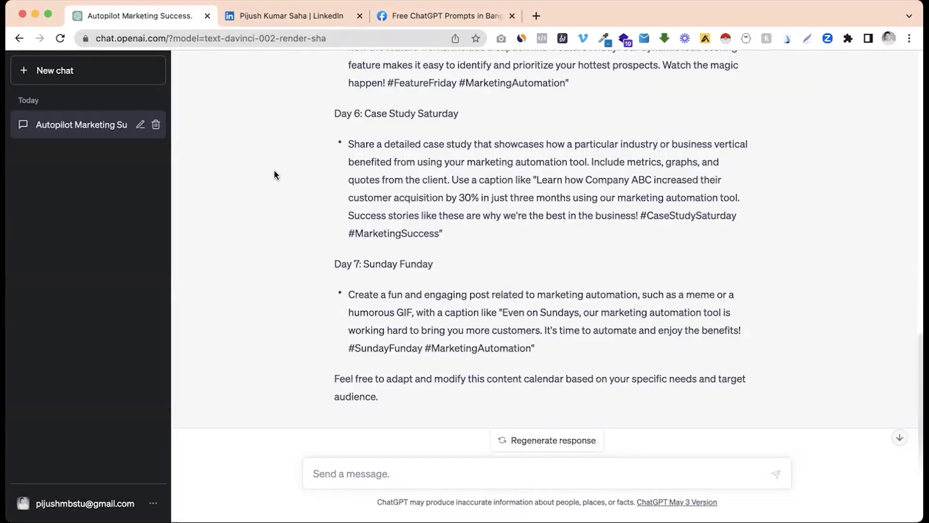